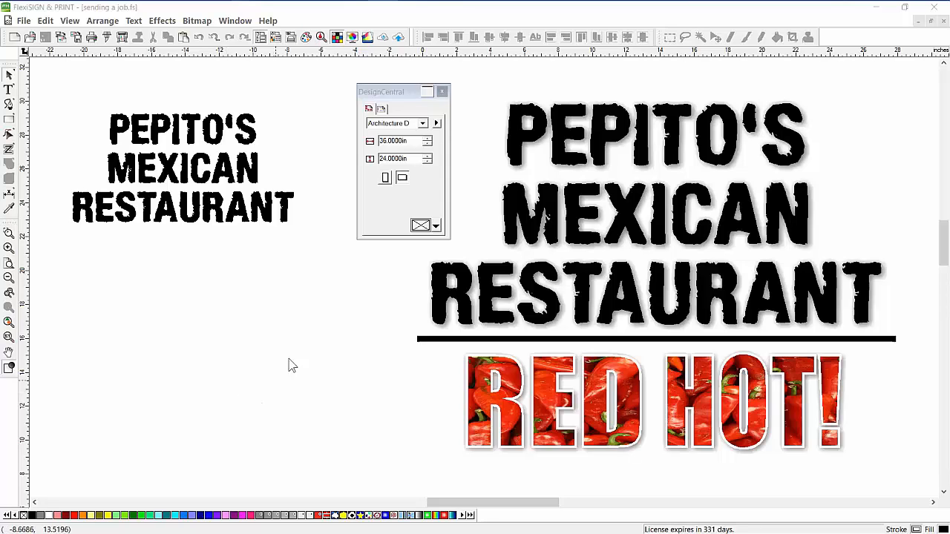
click(267, 220)
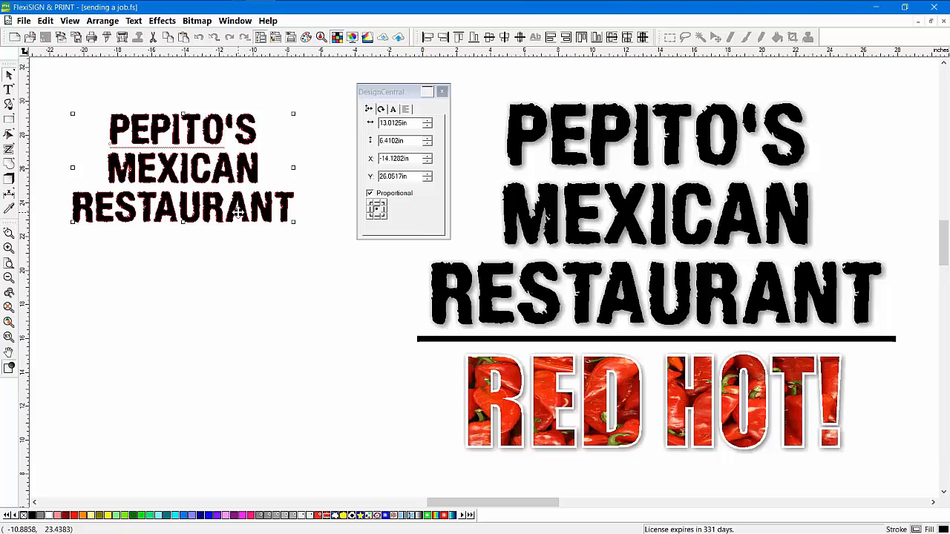
drag(910, 165, 695, 401)
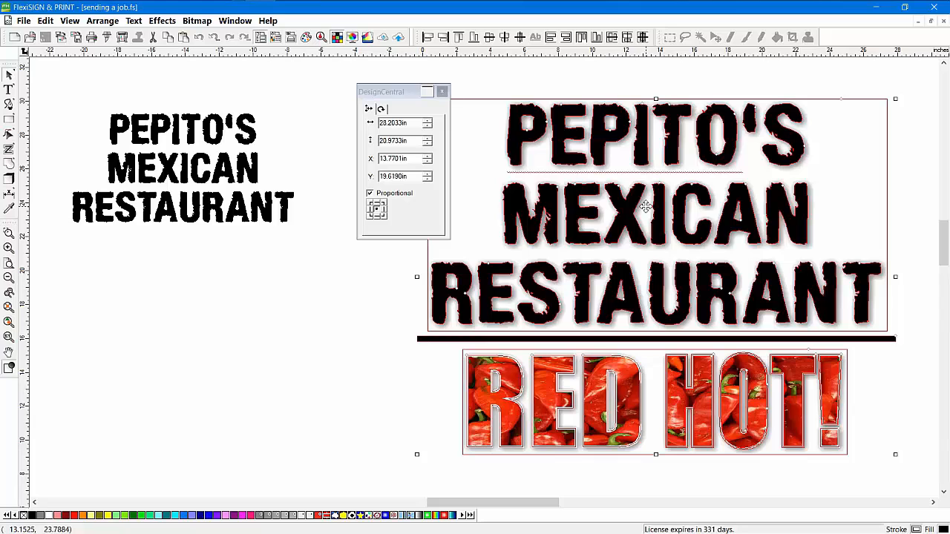
click(189, 334)
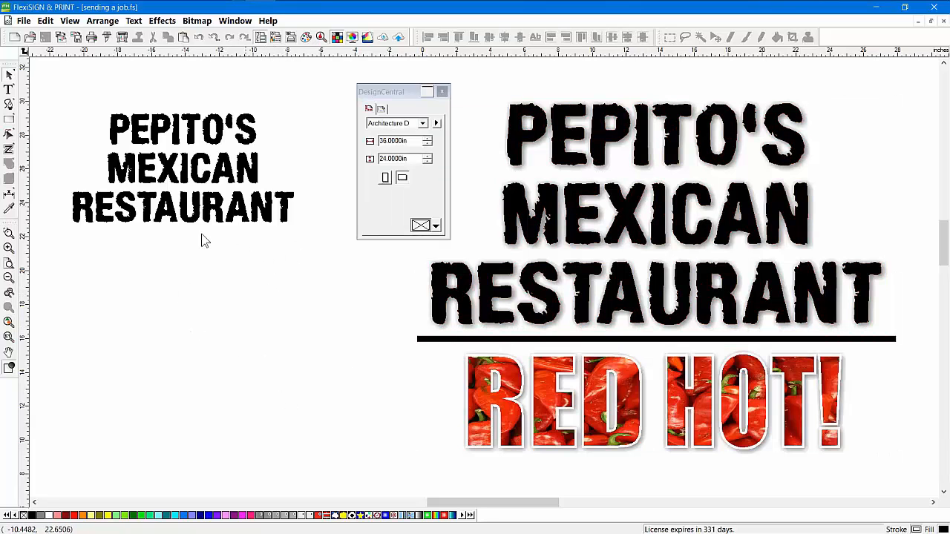
Select the small all-black restaurant text and open it in Cut/Plot using the Production Manager on this computer
click(236, 185)
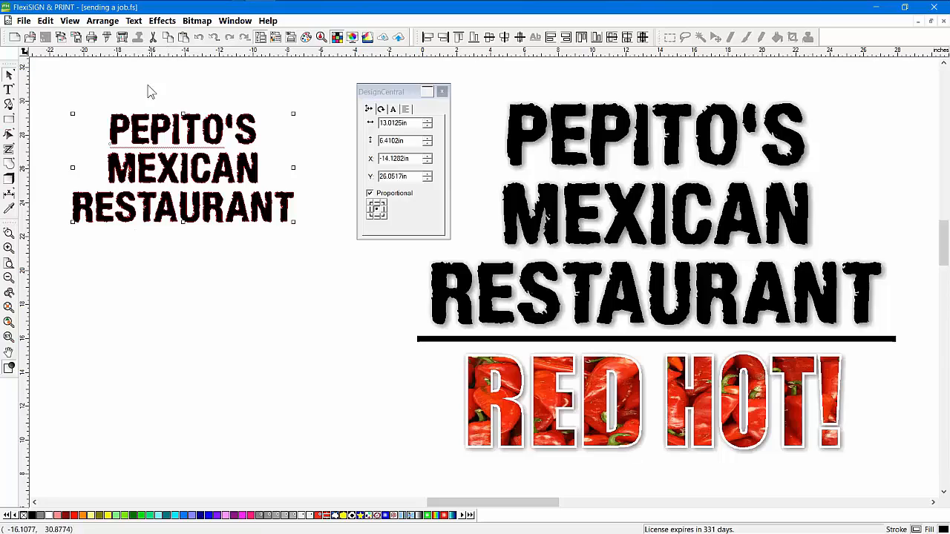
click(107, 37)
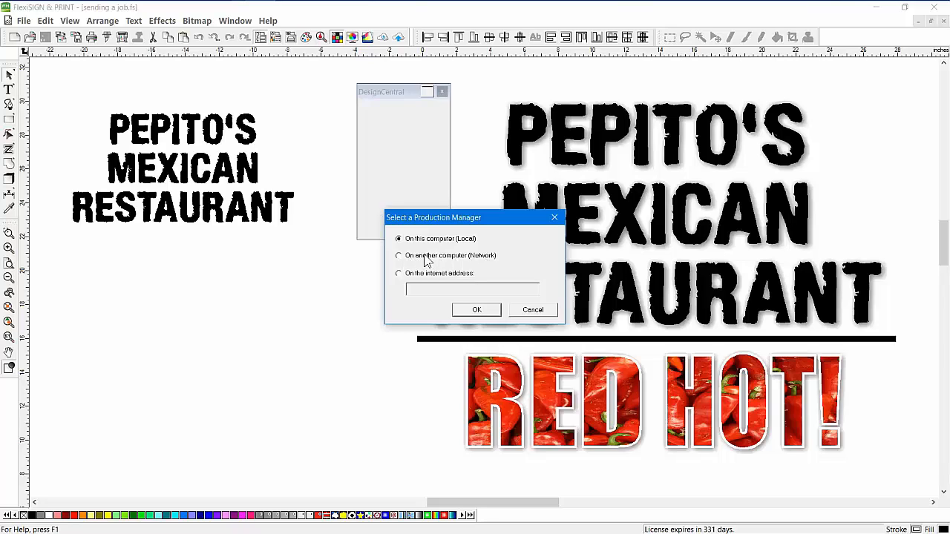
click(483, 314)
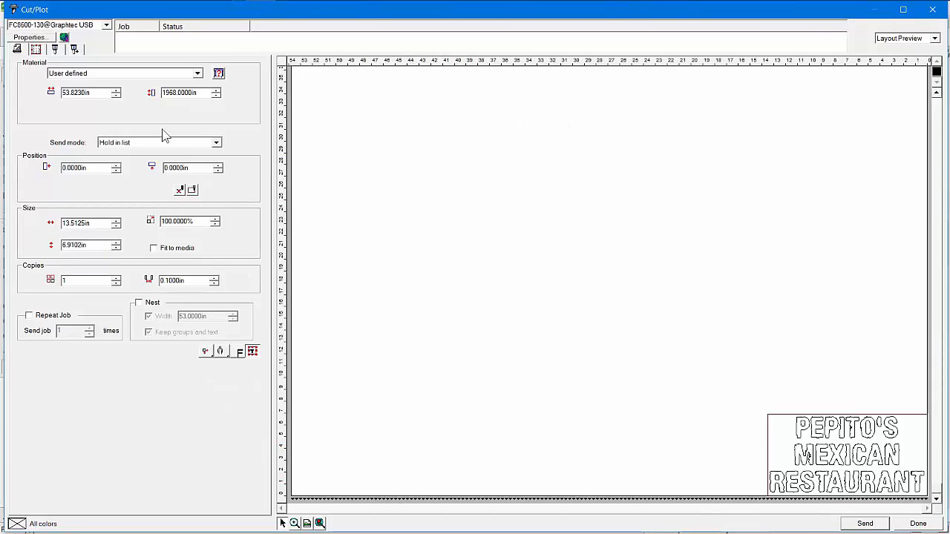
Review the panel settings and try horizontal weed lines and horizontal split lines on the cut job, restoring both options
click(35, 49)
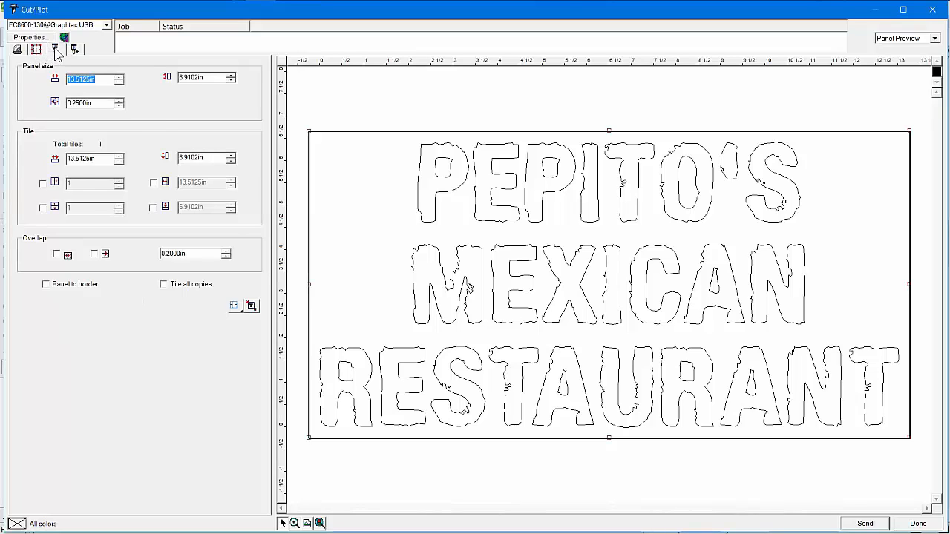
click(55, 50)
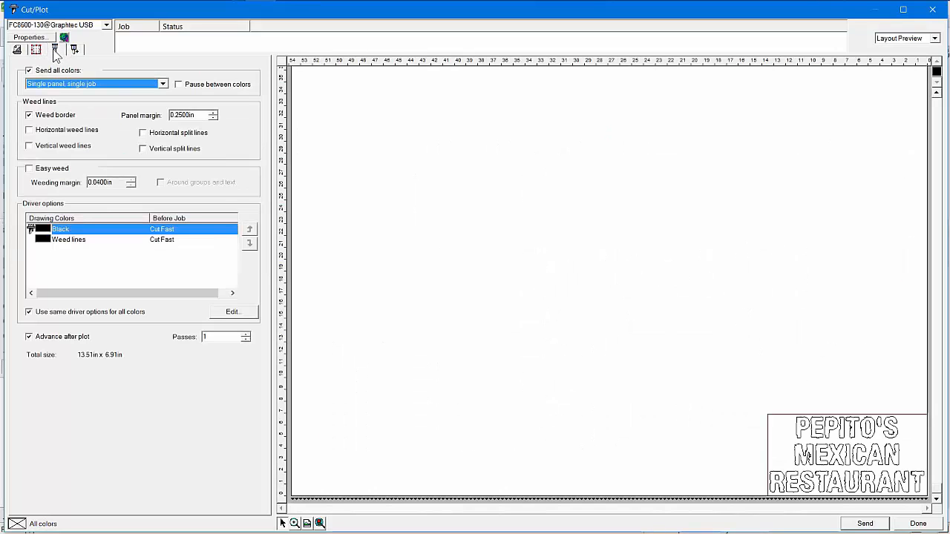
click(29, 130)
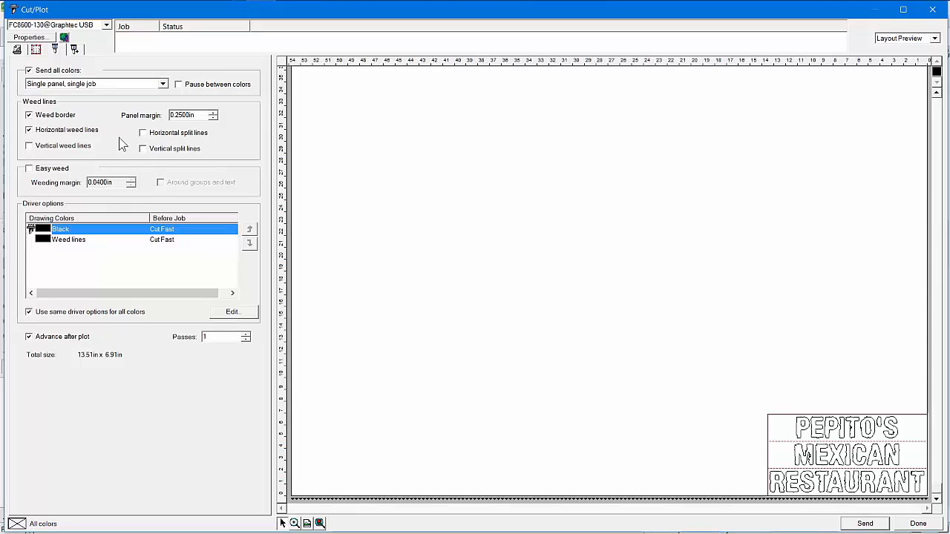
click(143, 134)
click(143, 134)
click(29, 130)
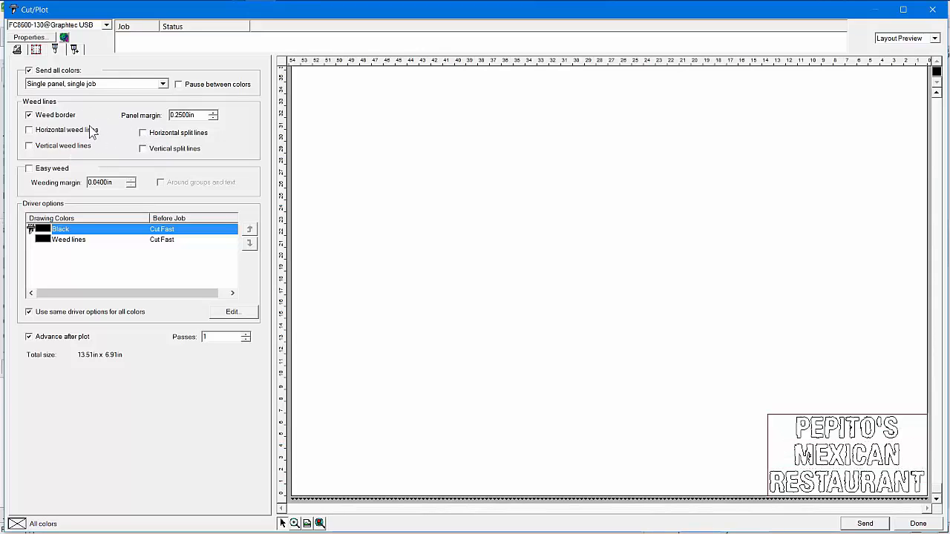
Check the advanced cut options, send the job to the Graphtec FC8600-130 with Hold in list, and close the dialog
click(75, 49)
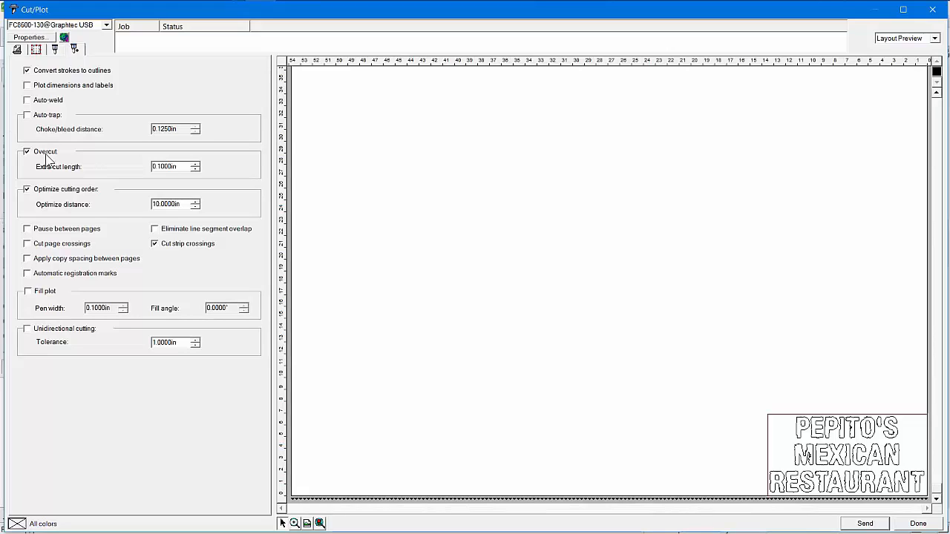
click(17, 50)
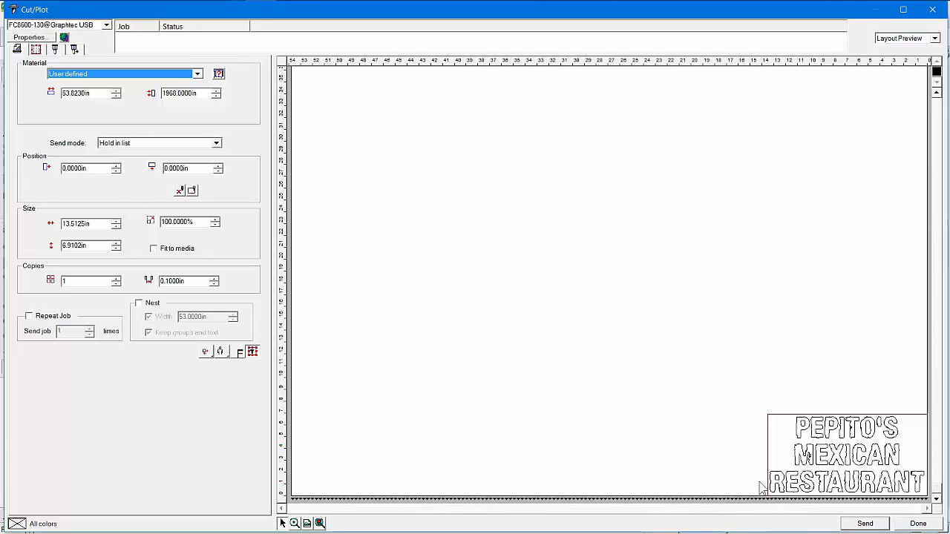
click(864, 524)
click(918, 524)
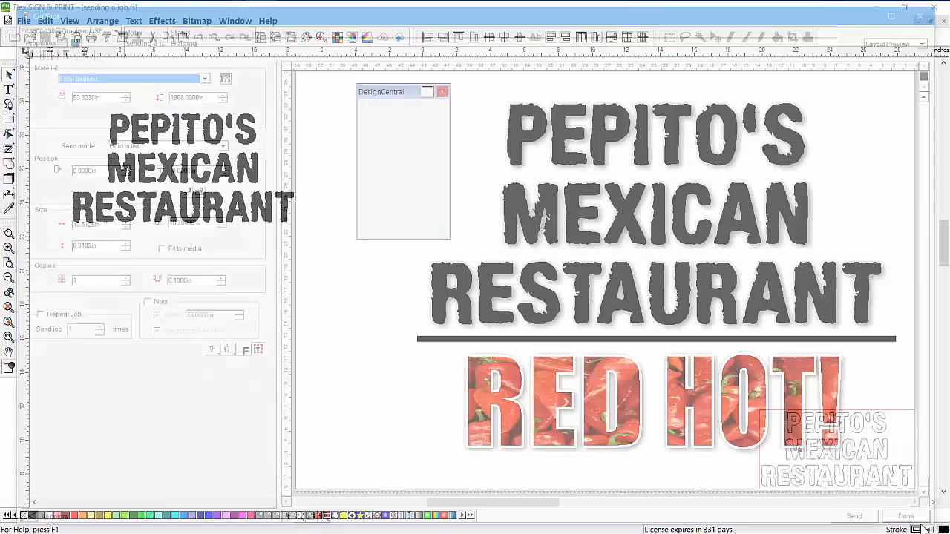
Switch to Production Manager to check the held cut job, and return to FlexiSIGN & PRINT
mouse_move(251, 3)
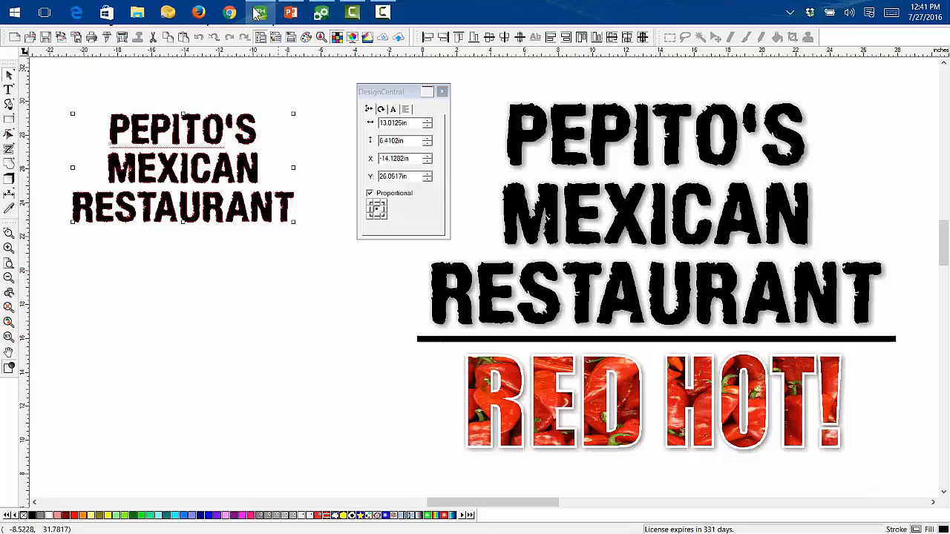
click(323, 12)
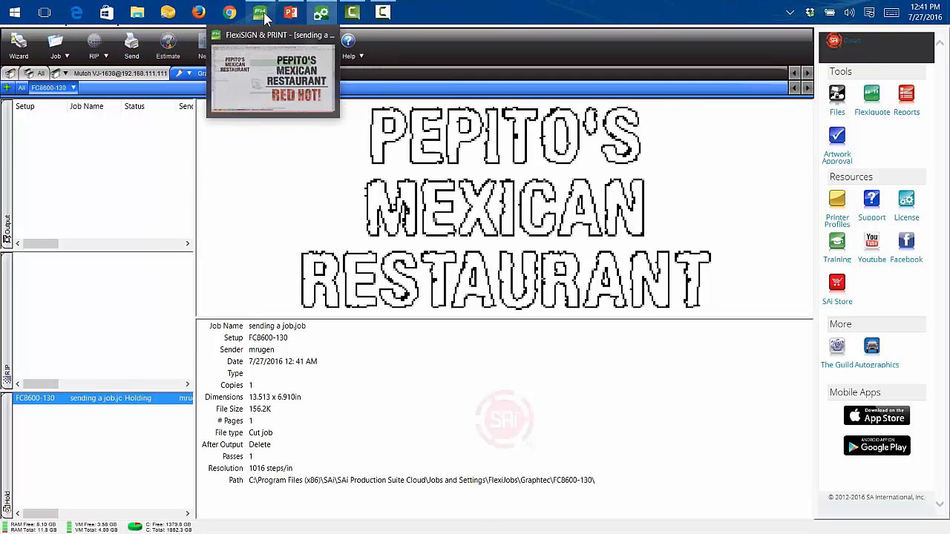
click(264, 15)
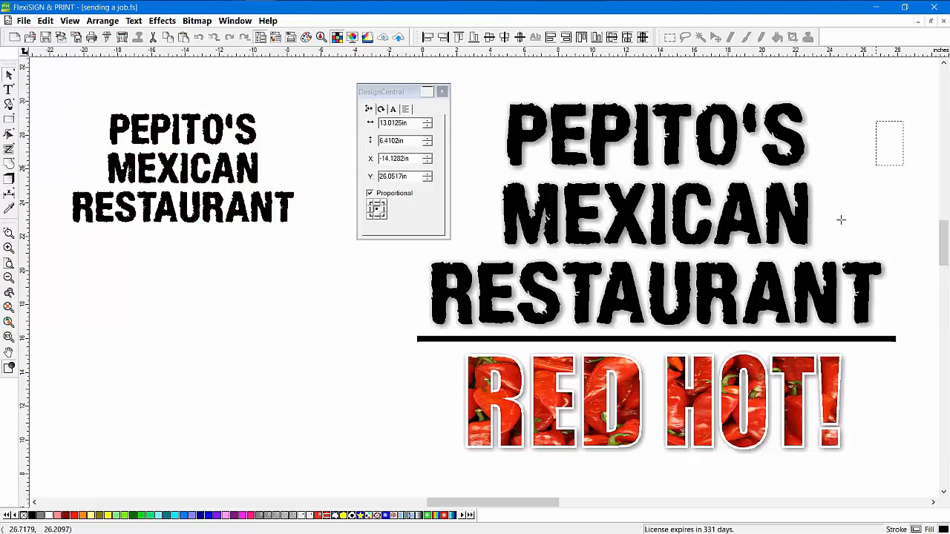
Select the whole RED HOT! design and open it in RIP and Print, keeping the RIP and Print color settings
drag(841, 219, 627, 369)
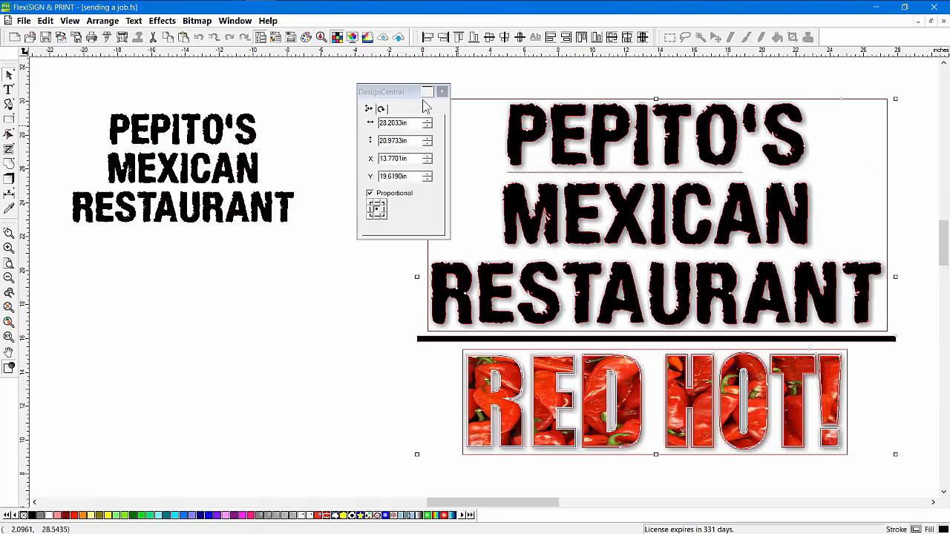
drag(424, 101, 381, 97)
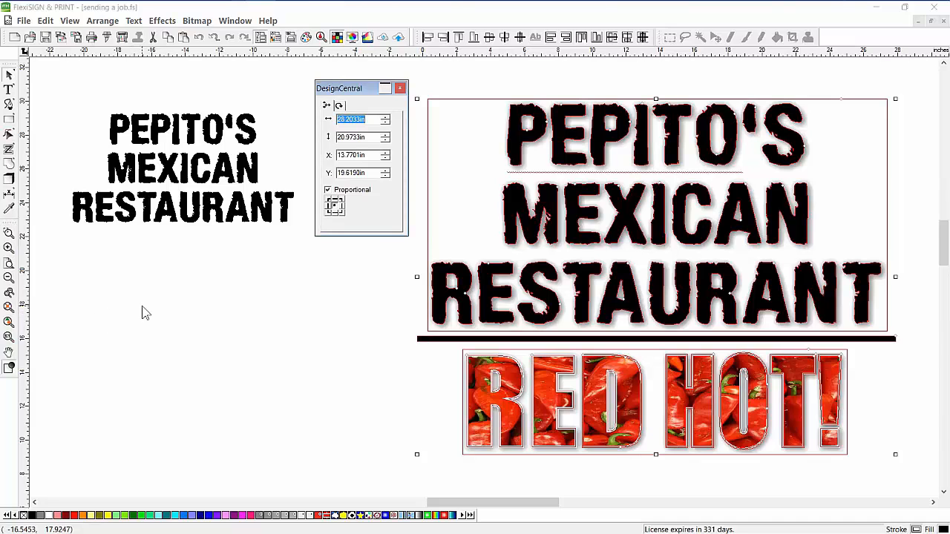
click(124, 38)
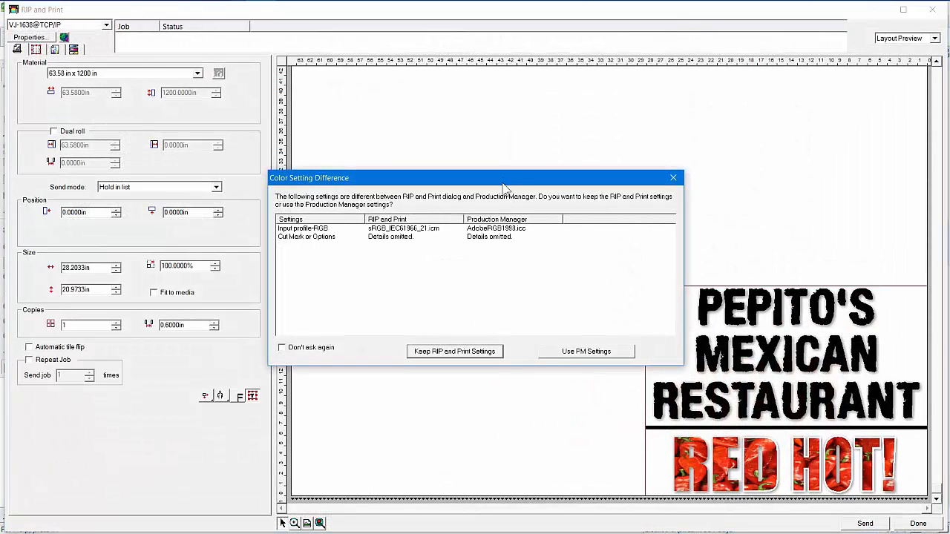
drag(504, 186, 565, 124)
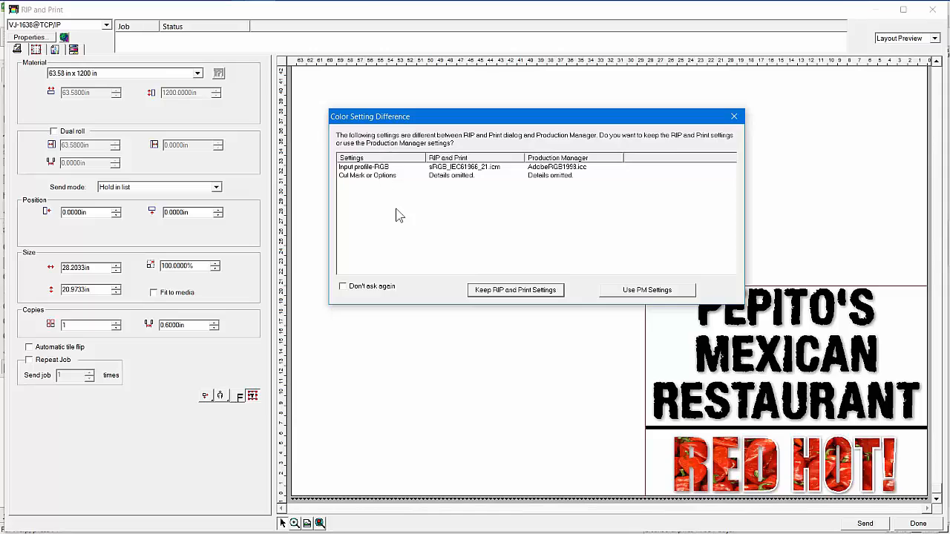
click(503, 290)
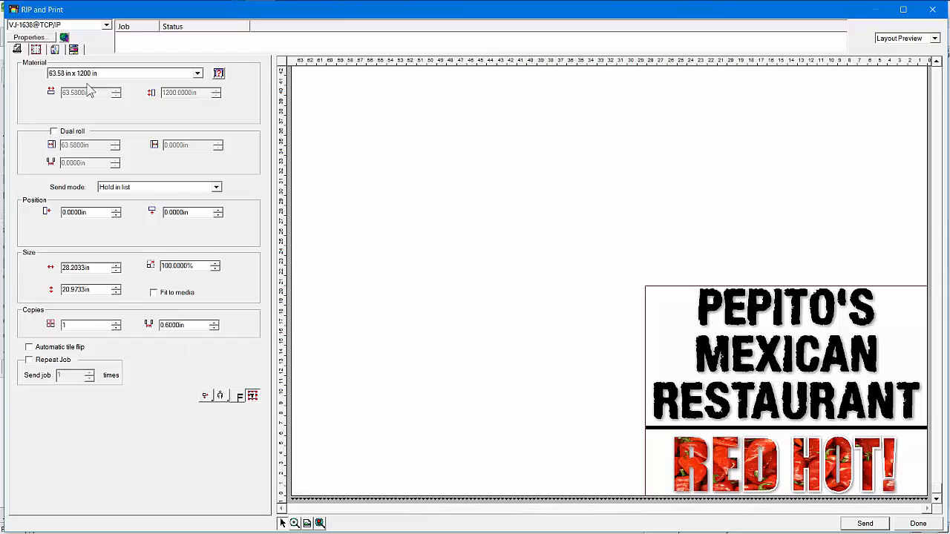
Review the print job's panel, output and input profile settings without changing them
click(36, 50)
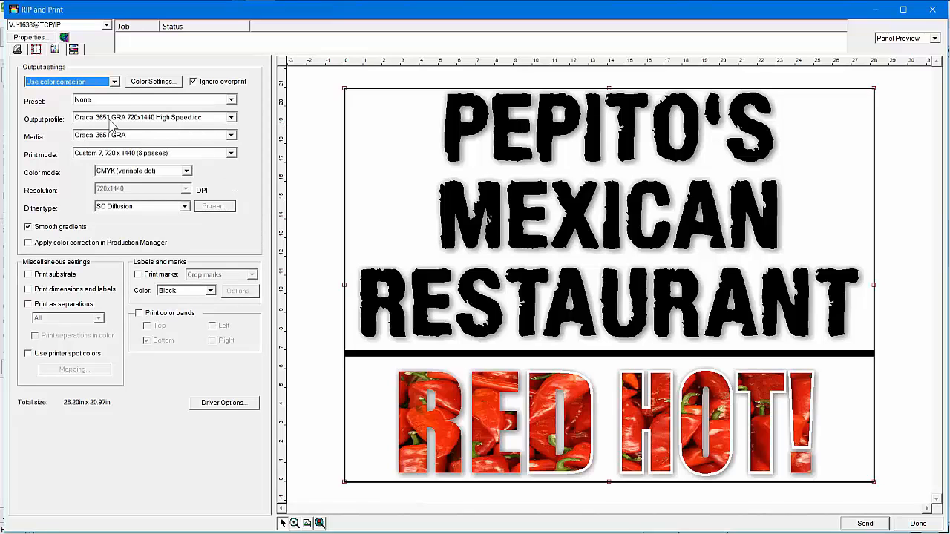
click(152, 81)
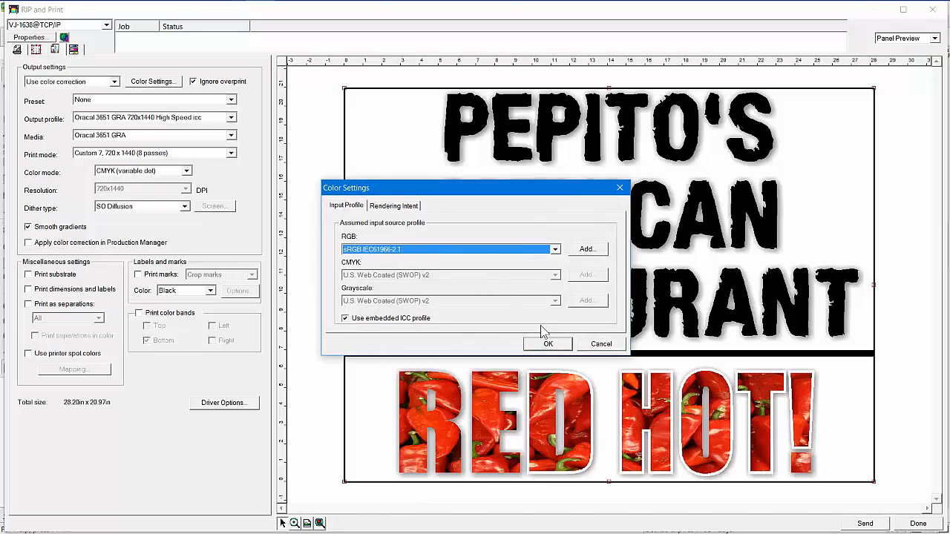
click(590, 347)
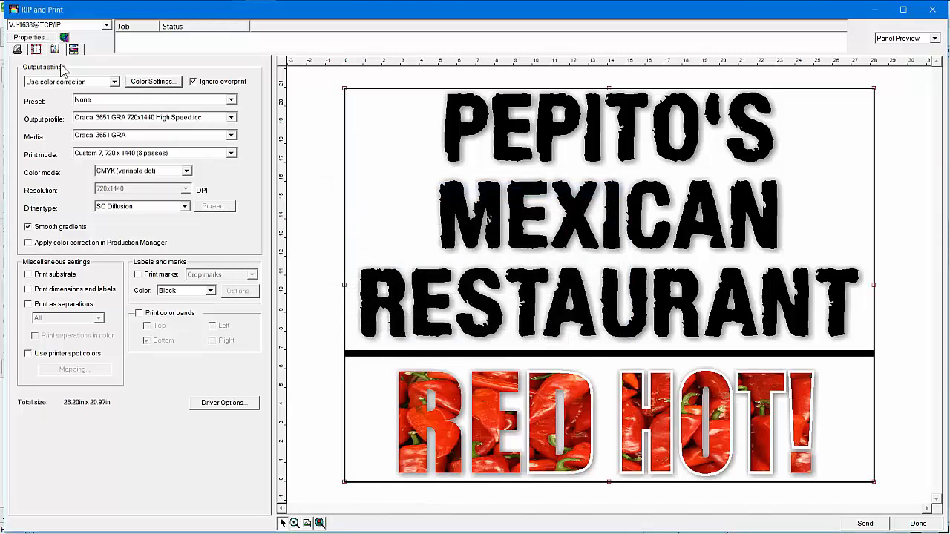
Try a slightly higher vividness in the color adjustments and reset it
click(74, 50)
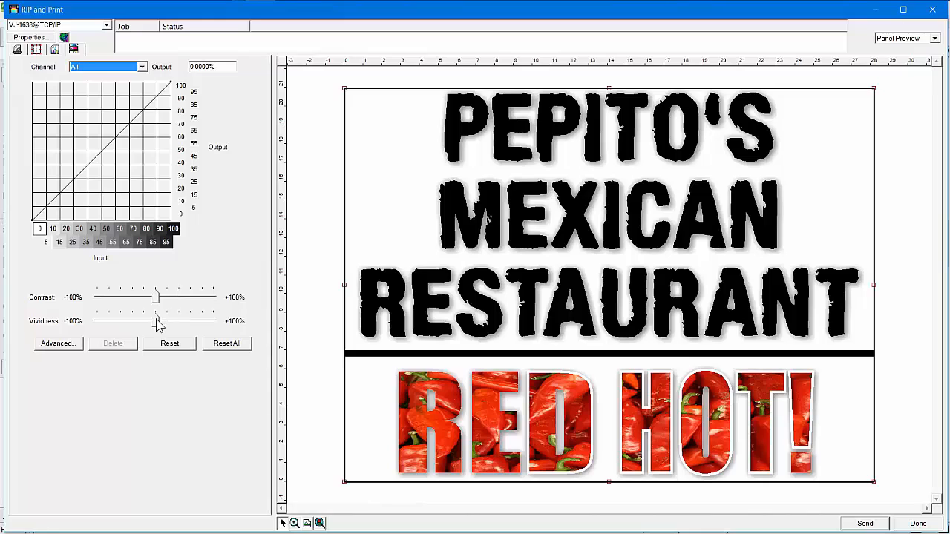
drag(157, 324, 162, 327)
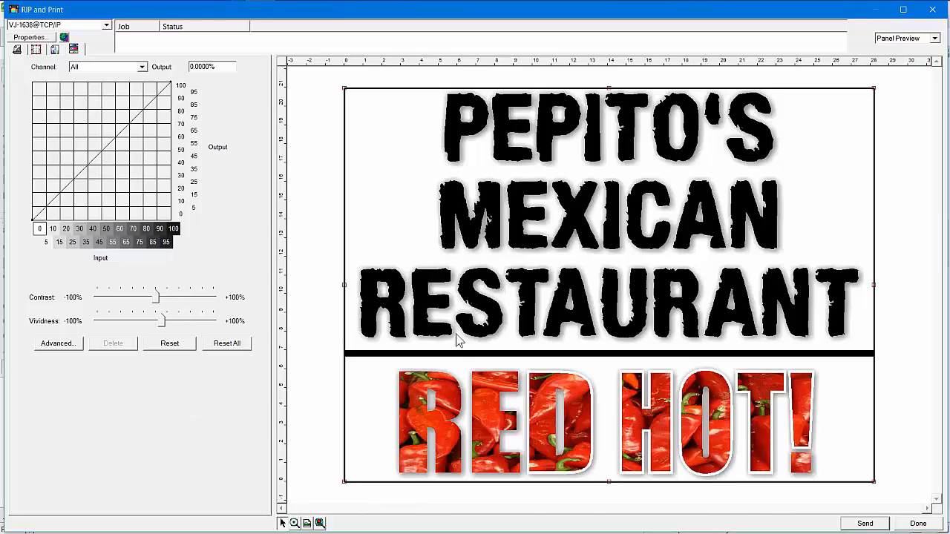
click(177, 346)
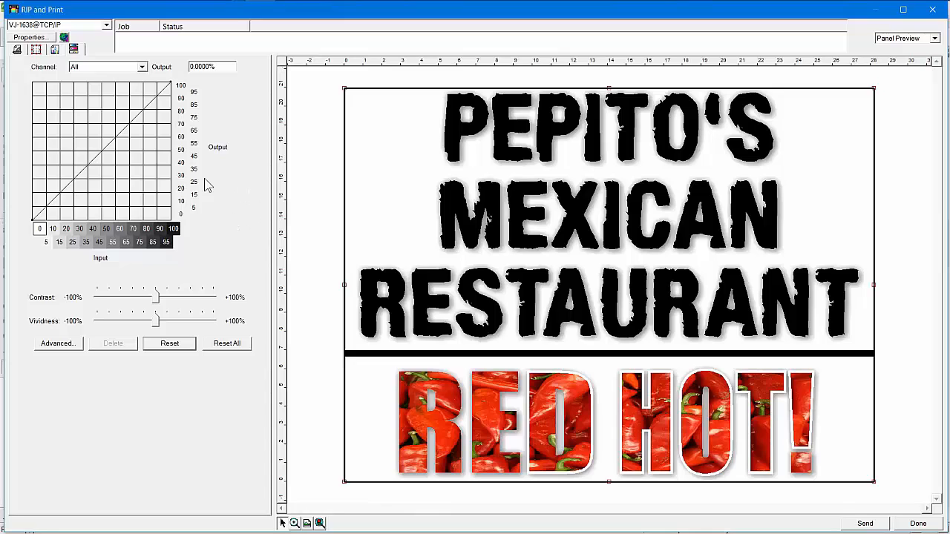
Try 2 copies of the print in the layout and set the count back to 1
click(16, 49)
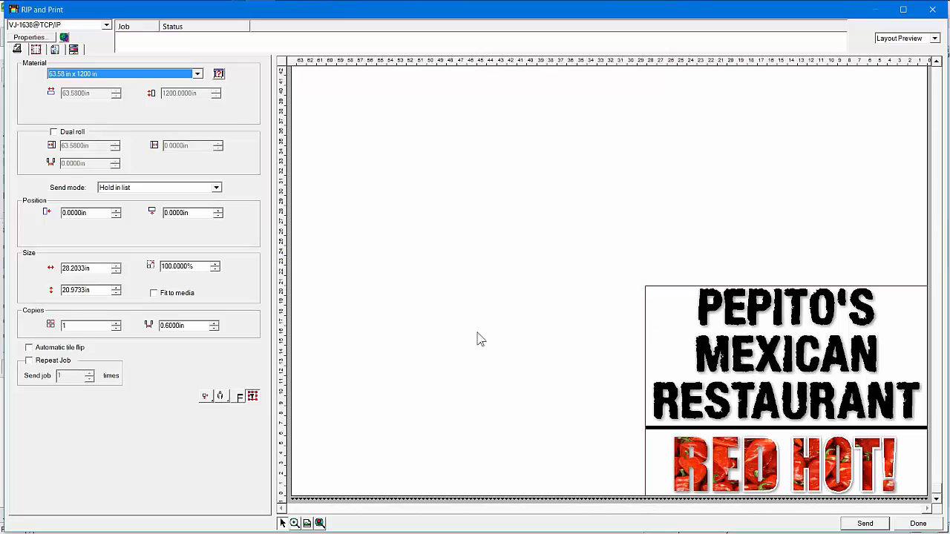
click(116, 323)
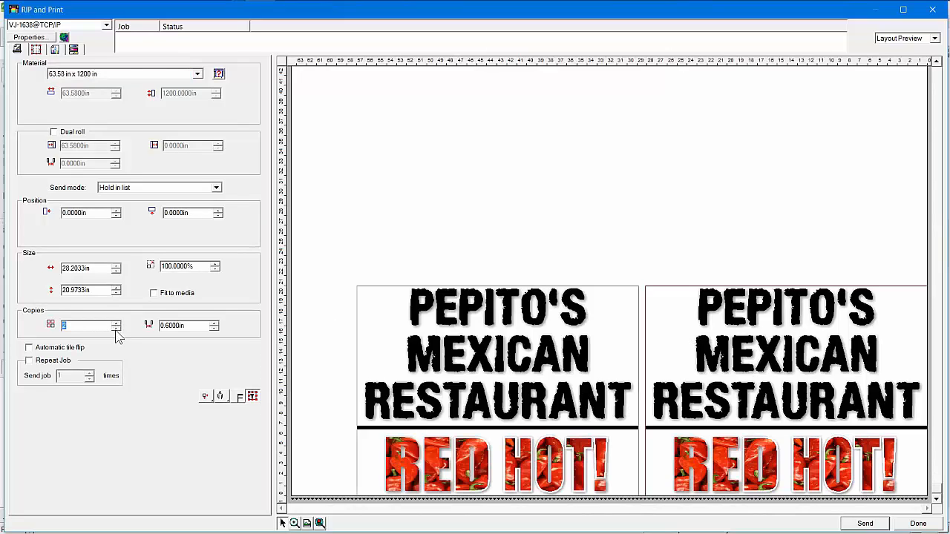
click(116, 329)
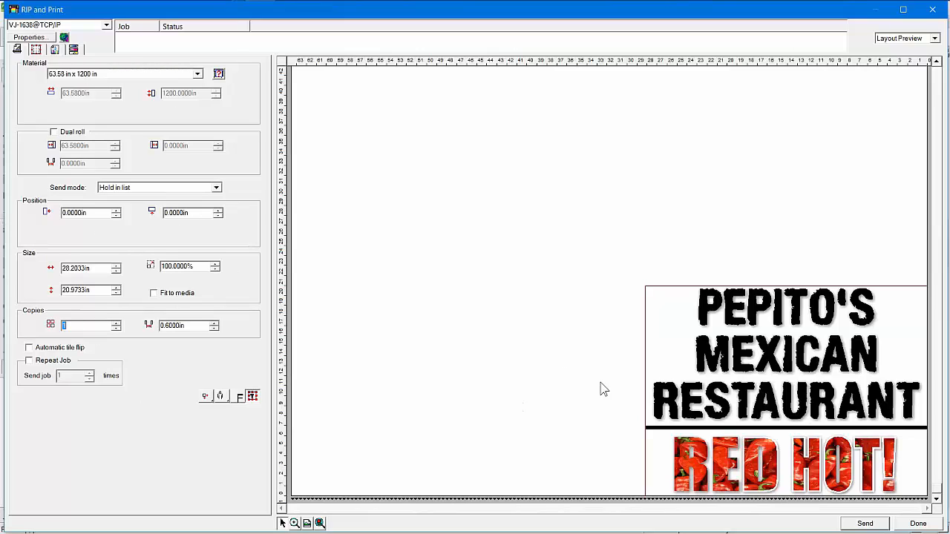
Send the print job to the VJ-1638 with Hold in list and close the RIP and Print dialog
click(865, 525)
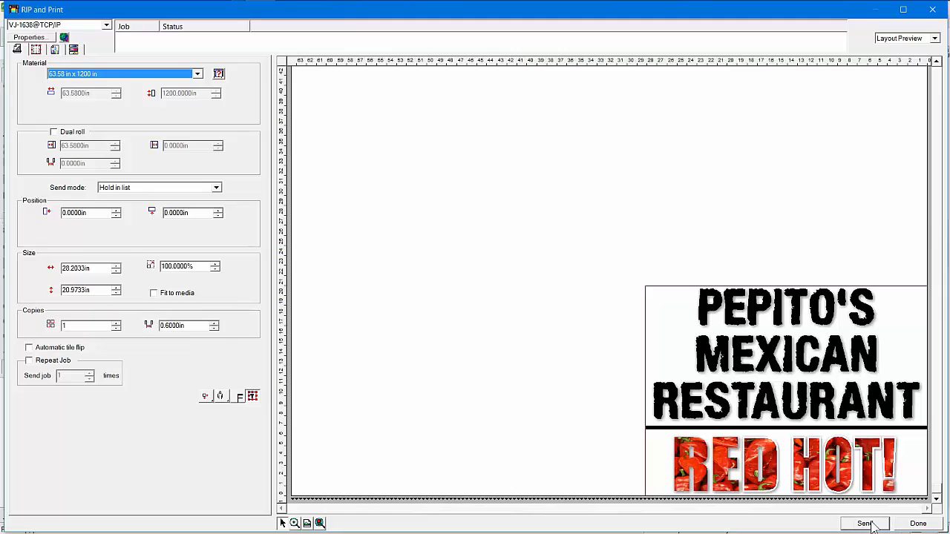
click(919, 524)
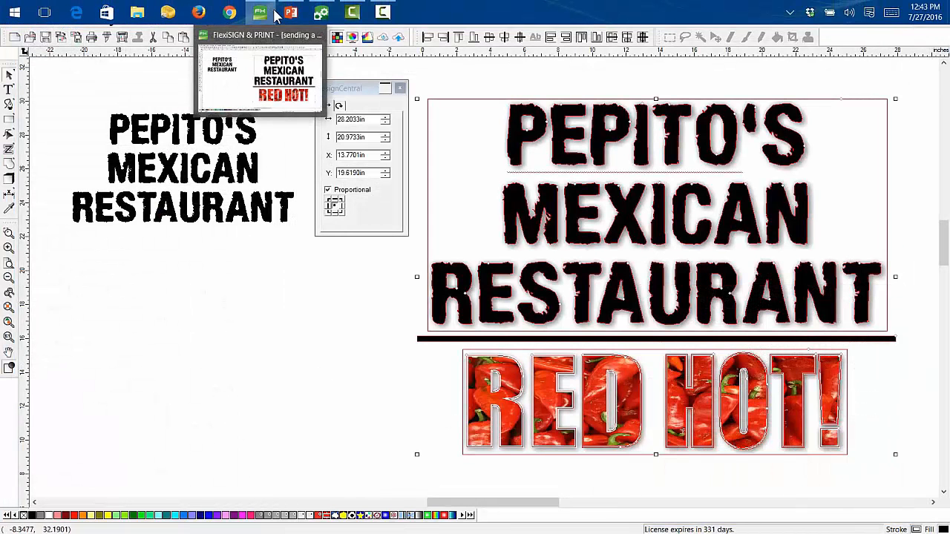
Switch to Production Manager and inspect the held print job's preview and job properties, leaving them unchanged
click(324, 14)
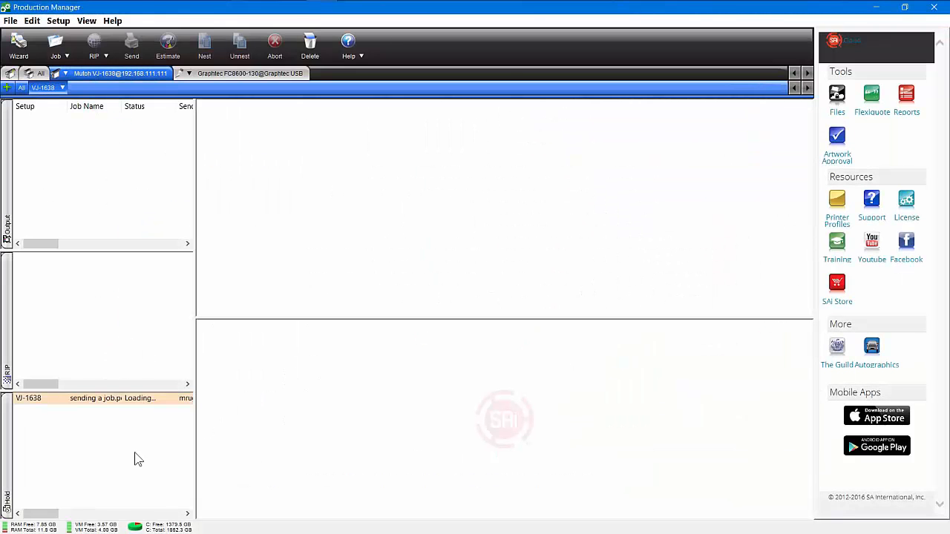
click(80, 401)
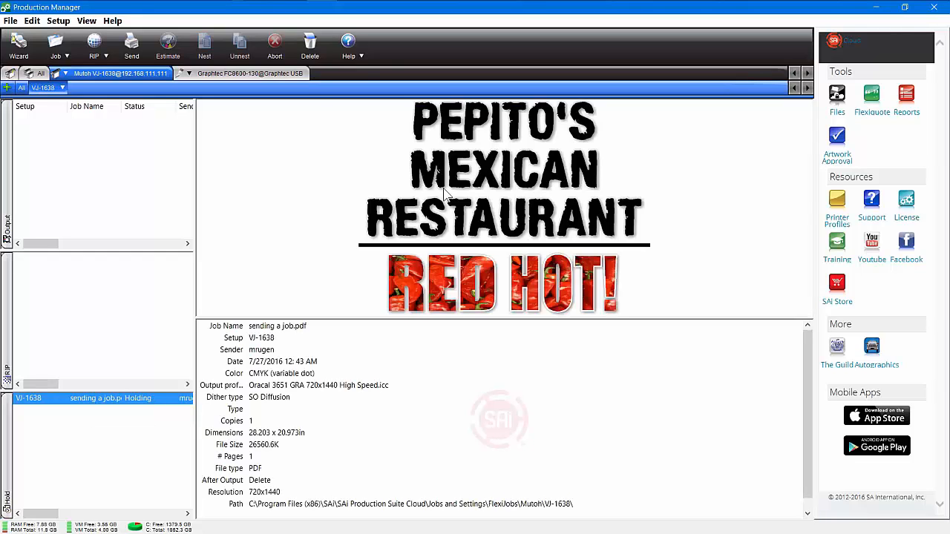
double_click(94, 400)
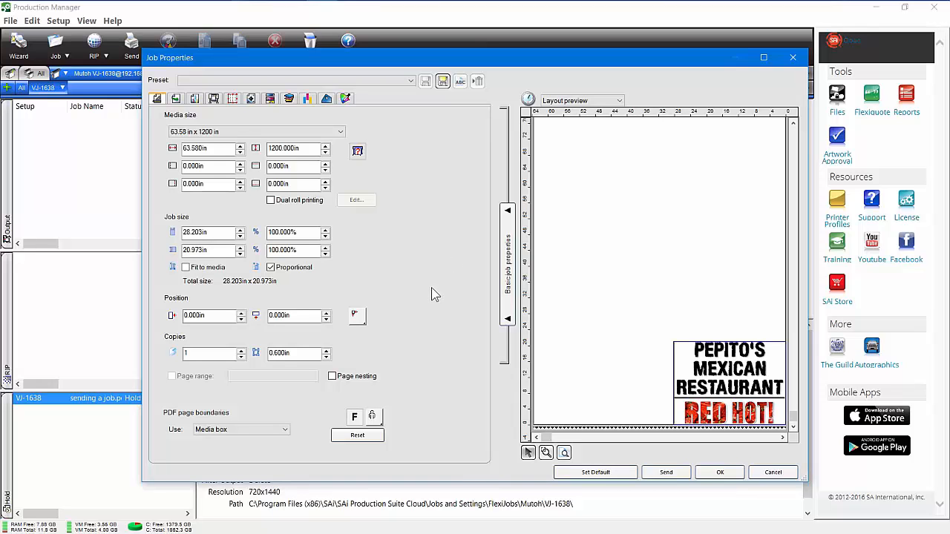
click(772, 473)
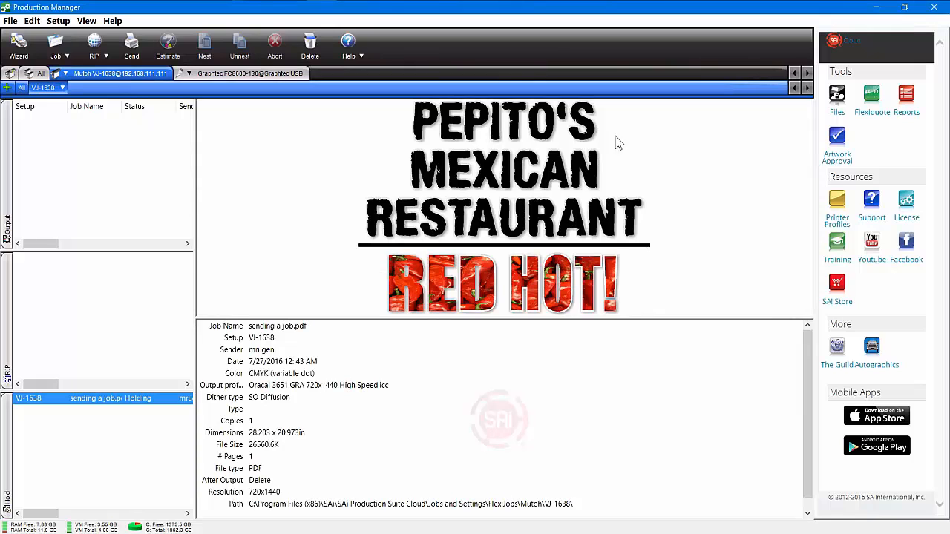
Switch back to FlexiSIGN & PRINT and preview the RED HOT! design's cut outlines in Cut/Plot, closing without sending
click(259, 7)
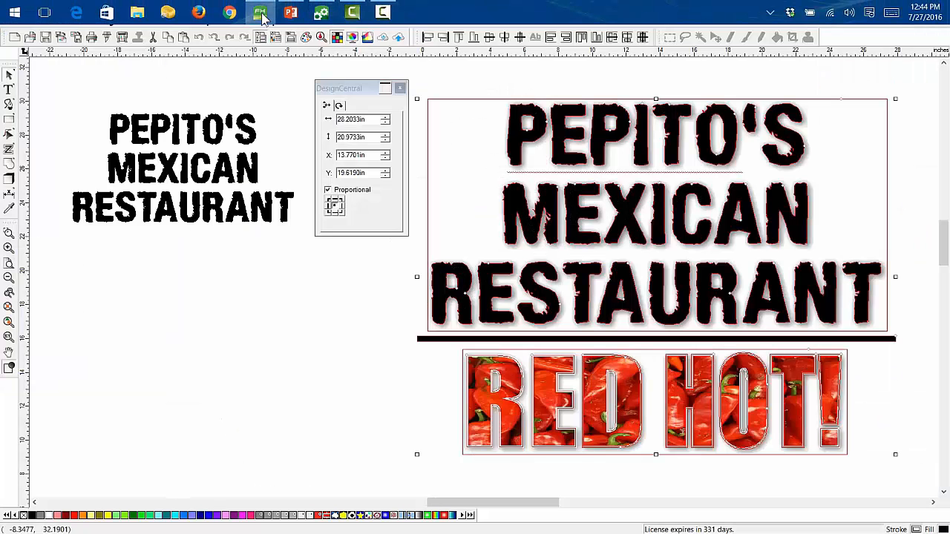
click(116, 41)
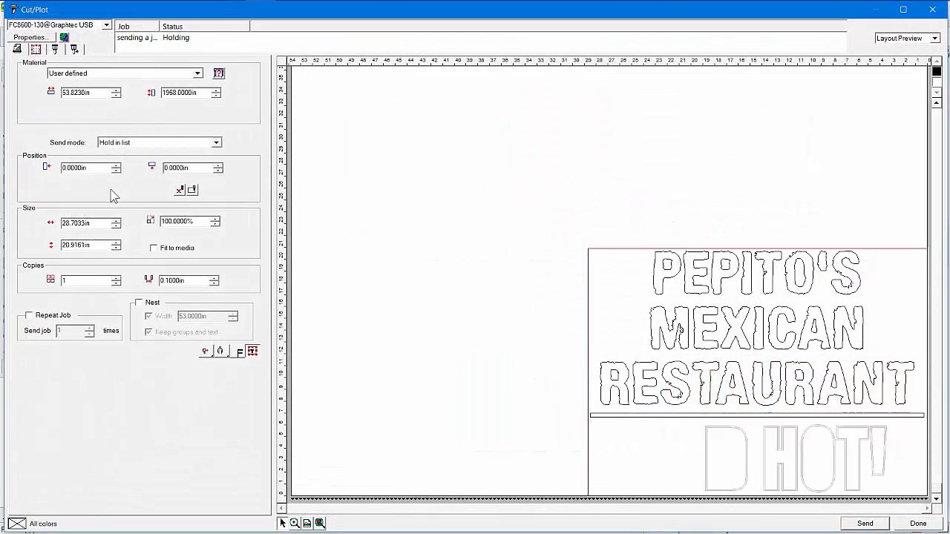
click(918, 524)
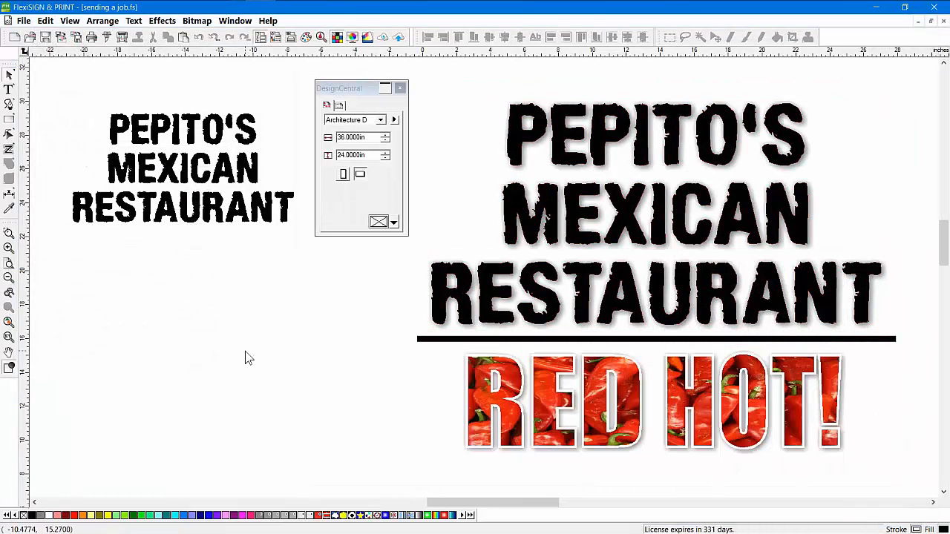